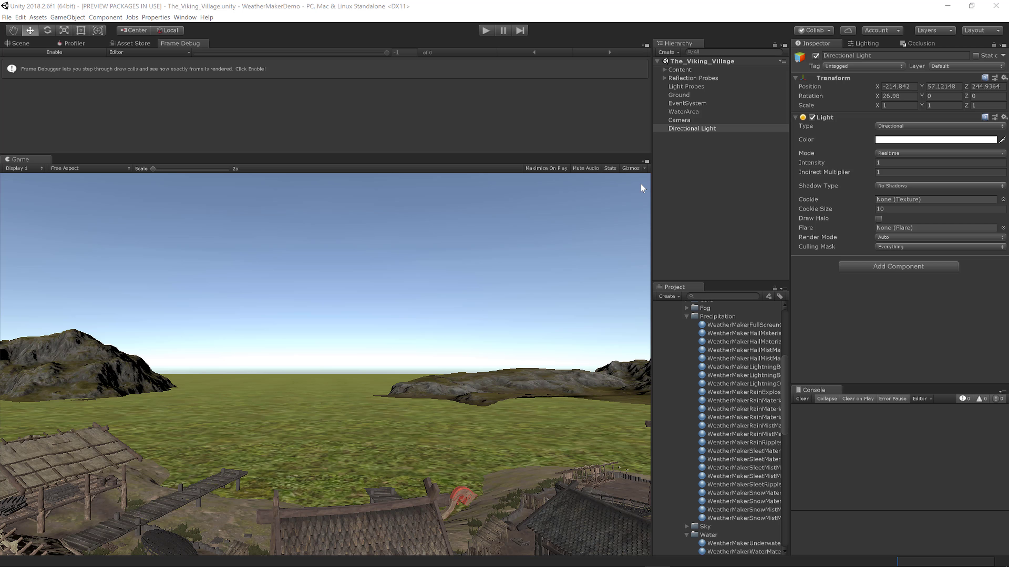
Delete the Camera and Directional Light from The_Viking_Village hierarchy
left_click(677, 121)
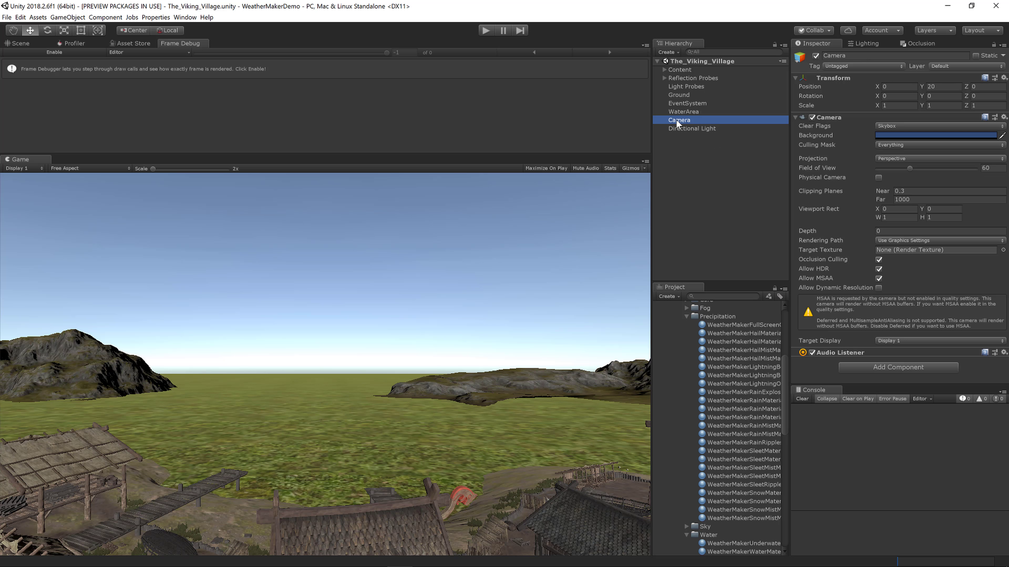
left_click(681, 129, "ctrl")
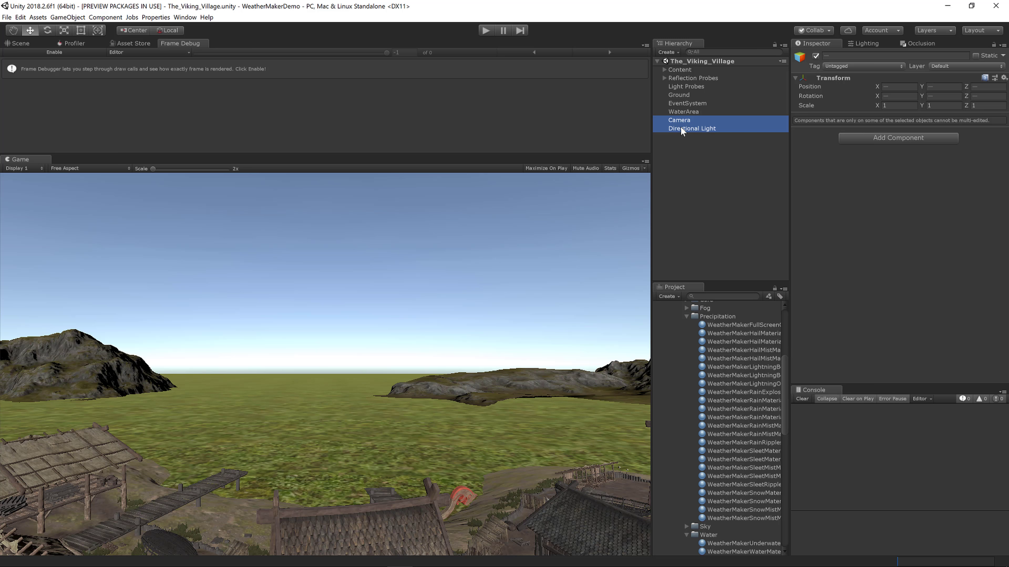
key("Delete")
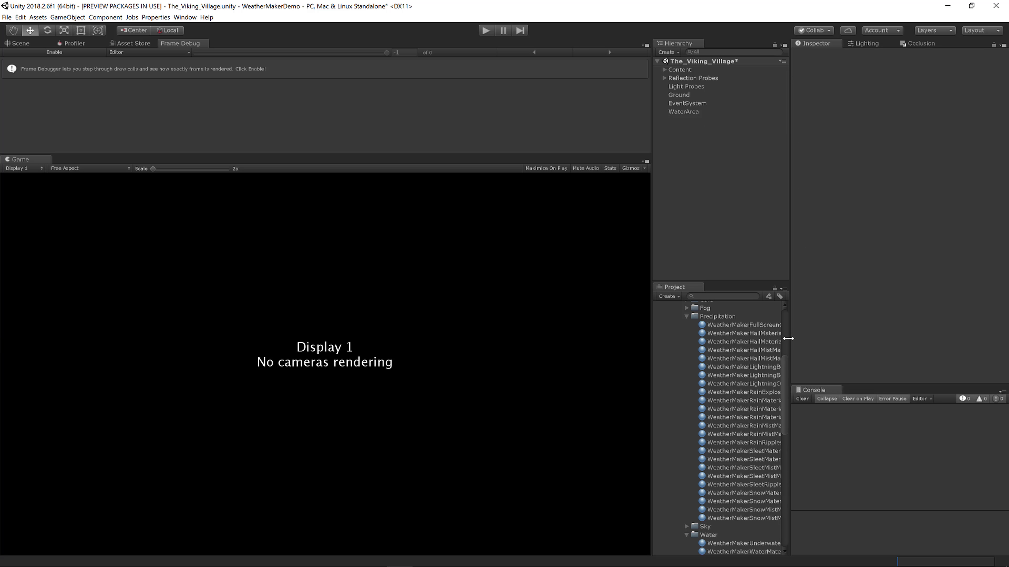
Collapse the Material and Profiles folders and drag WeatherMakerPrefab from WeatherMaker/Prefab into the Hierarchy
left_click(686, 317)
scroll(697, 369, "up", 5)
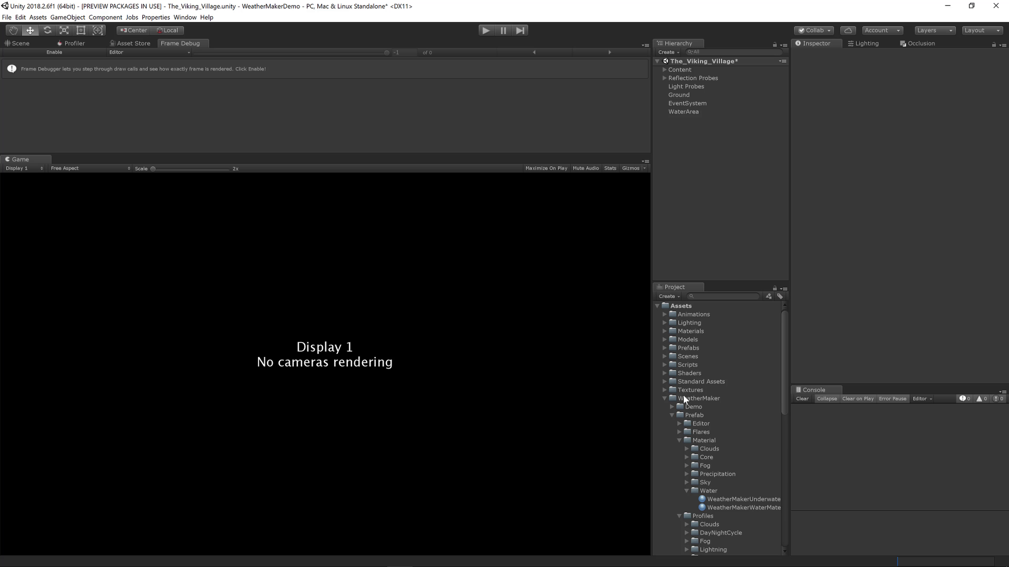
left_click(679, 441)
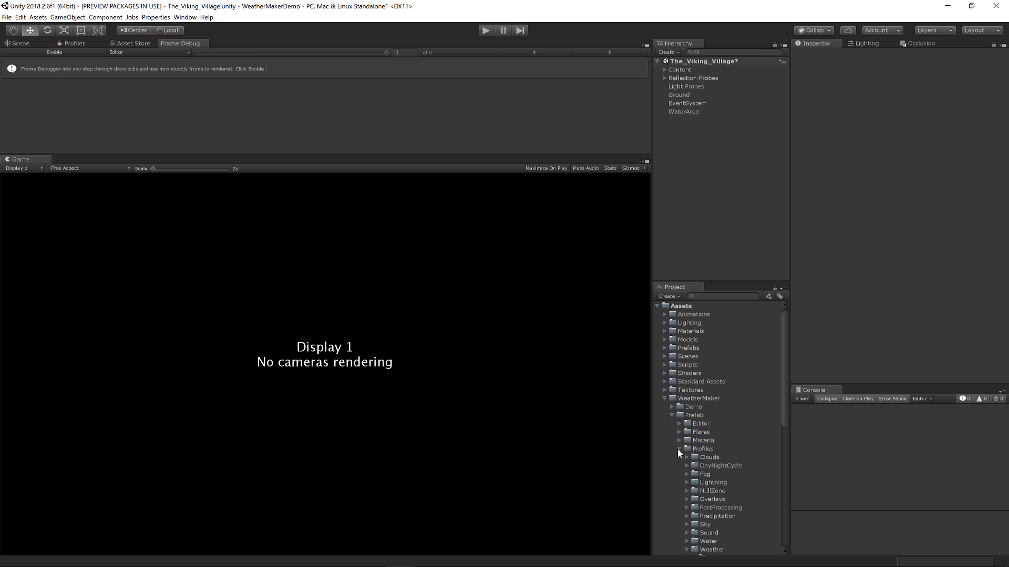
left_click(678, 449)
scroll(701, 464, "down", 3)
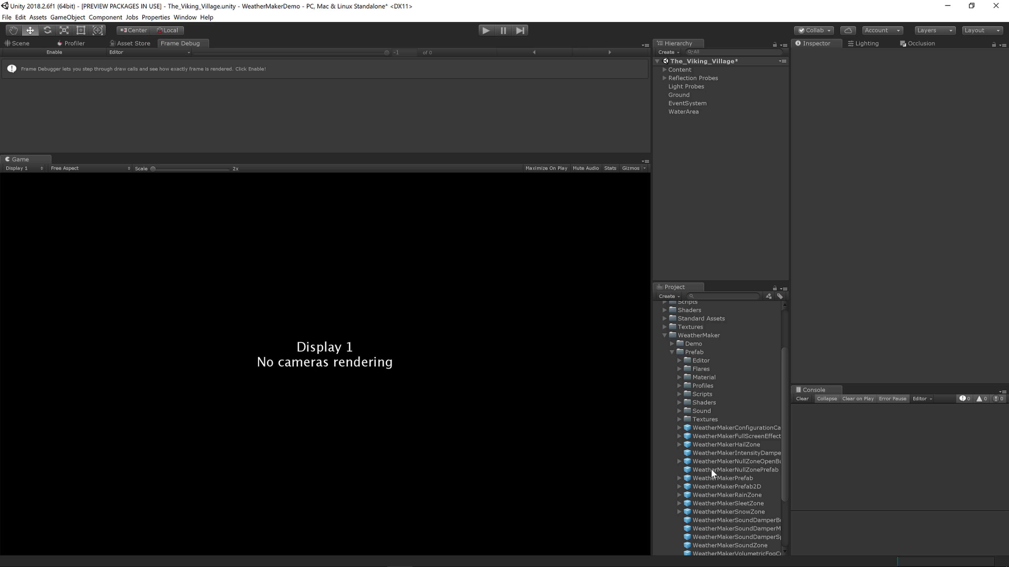
left_click_drag(720, 479, 689, 235)
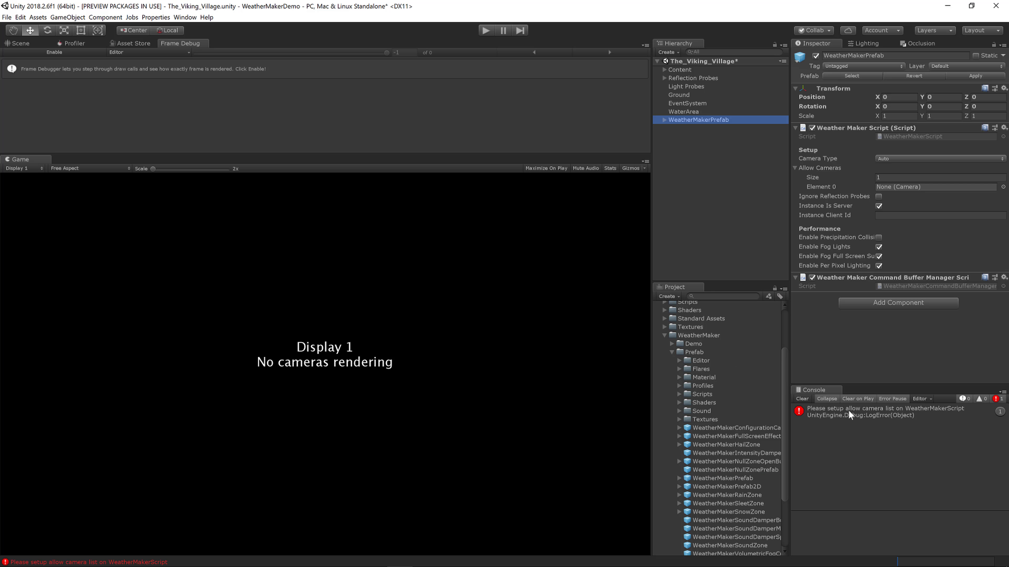
Drag the Player prefab from WeatherMaker/Demo into the scene and clear the Console error
left_click(672, 345)
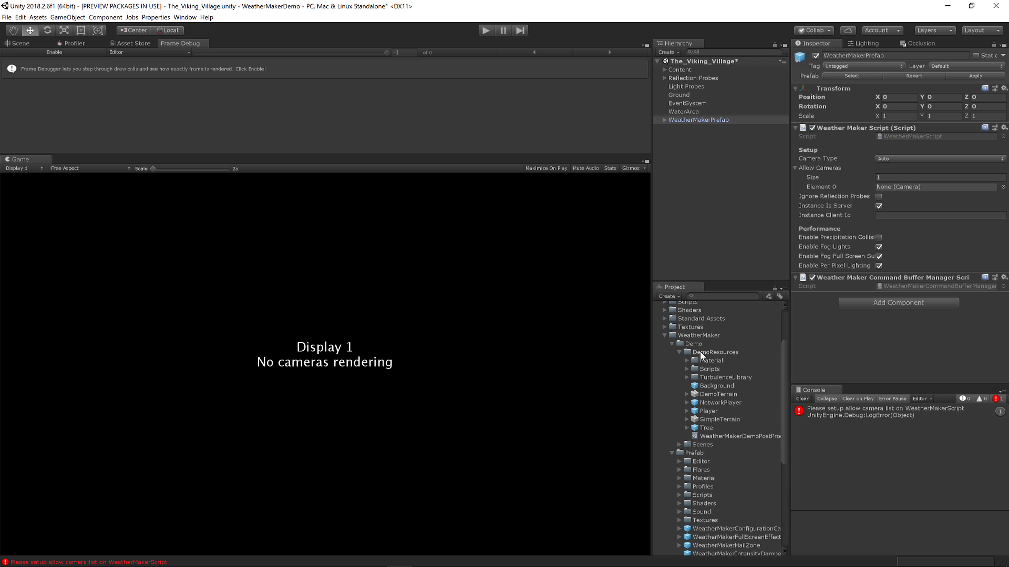
left_click_drag(709, 412, 703, 236)
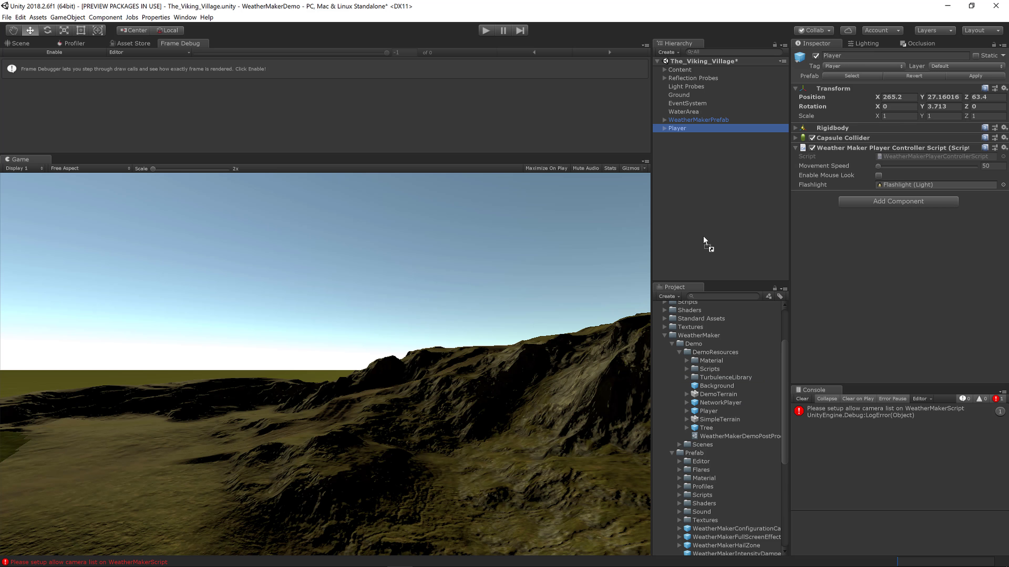
left_click(801, 399)
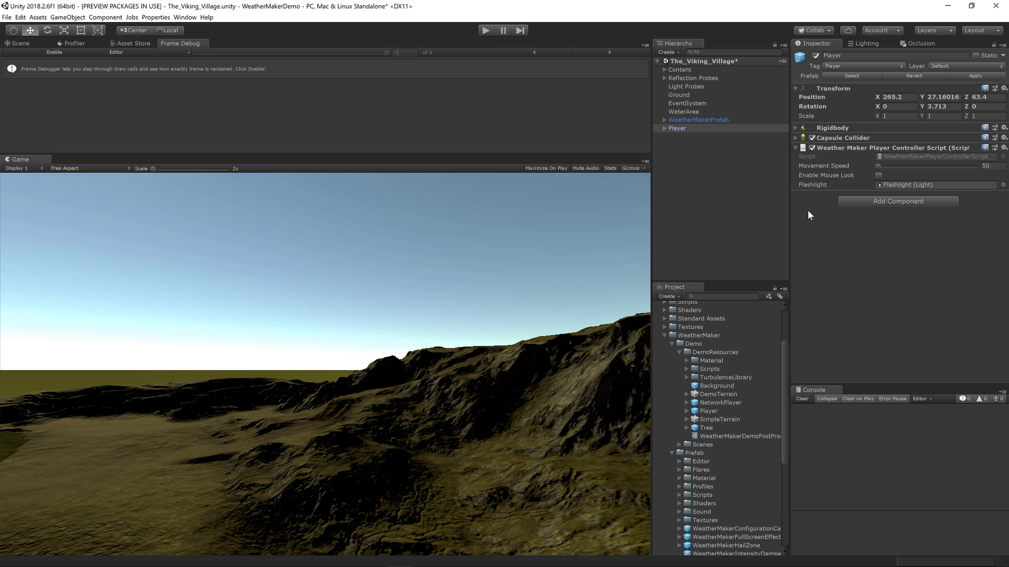
Set the Player's position to 0, 20, 0 and its rotation to 0
left_click(895, 99)
type("0")
key("Tab")
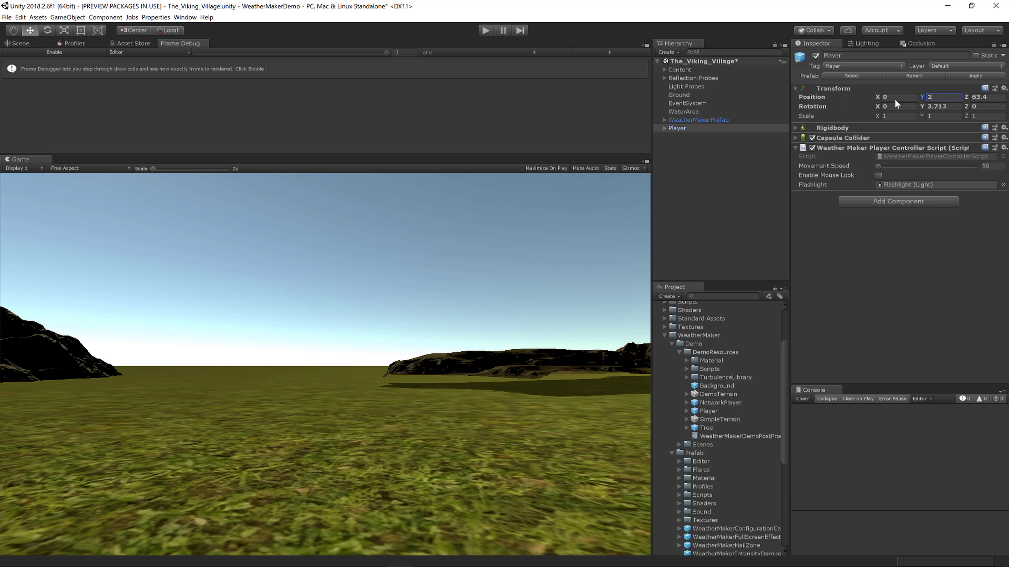
type("20")
key("Tab")
type("0")
key("Tab")
key("Tab")
type("0")
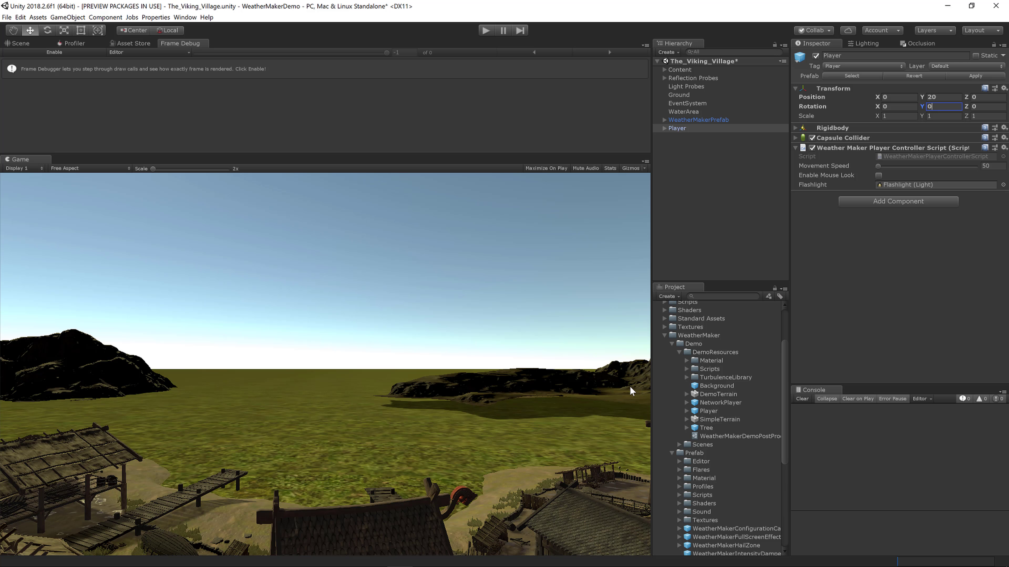
Drag WeatherMakerConfigurationCanvasPrefab into the Hierarchy and clear the Console's assertion error
left_click(679, 354)
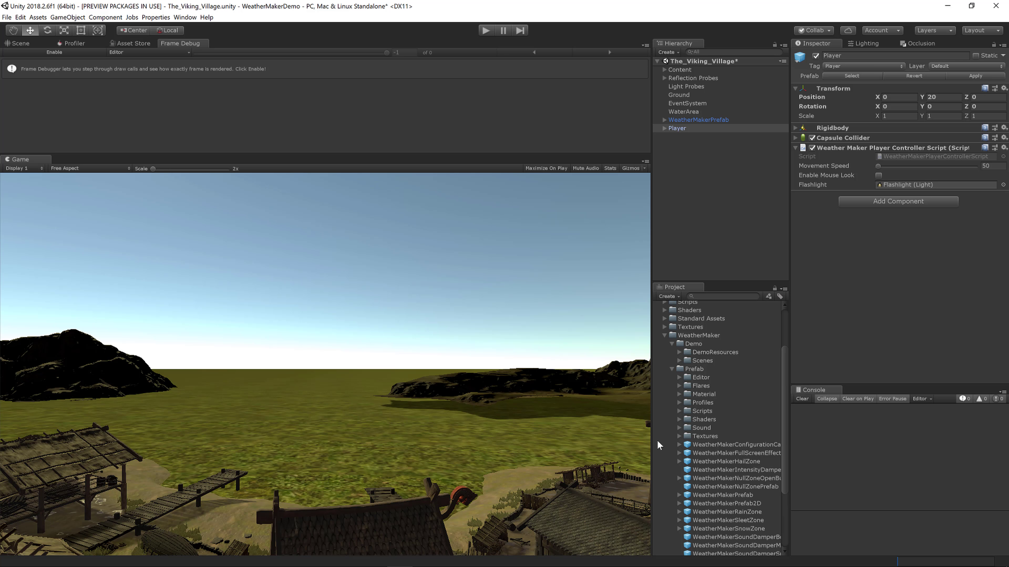
mouse_move(649, 440)
left_mouse_down()
mouse_move(591, 442)
mouse_move(668, 446)
mouse_move(657, 446)
left_mouse_up()
left_click_drag(728, 446, 716, 213)
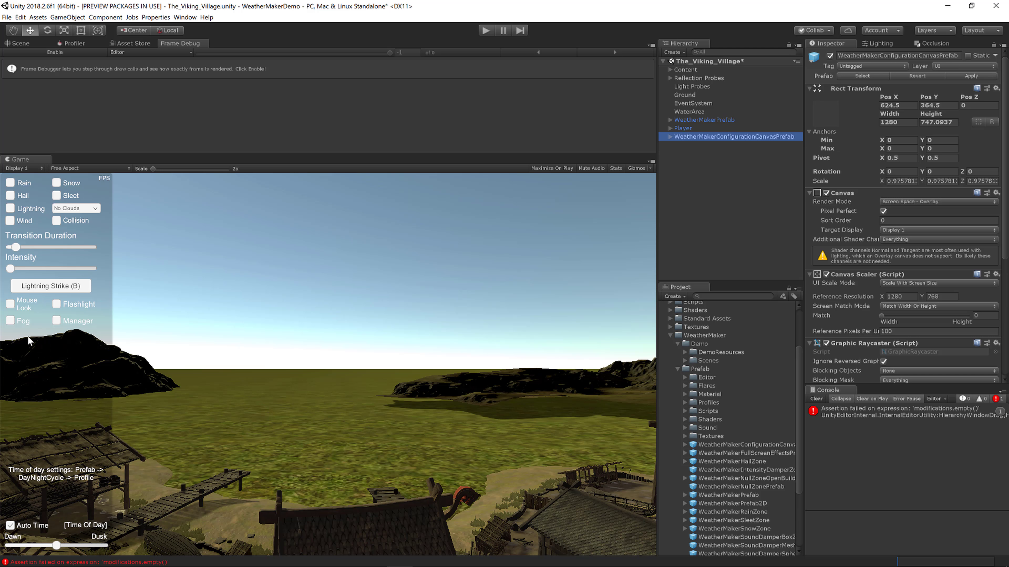
left_click(821, 399)
left_click(823, 399)
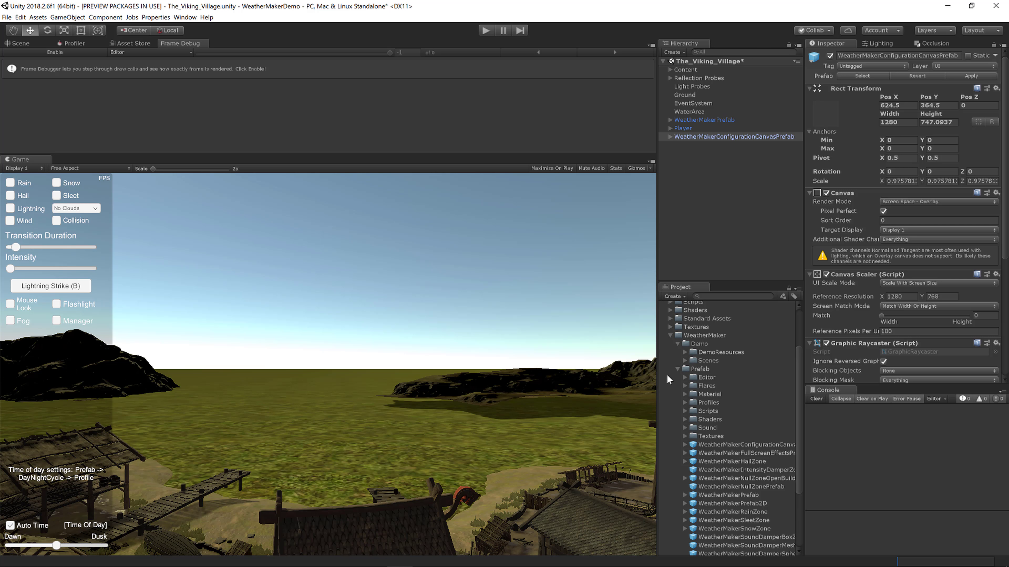
left_click(677, 344)
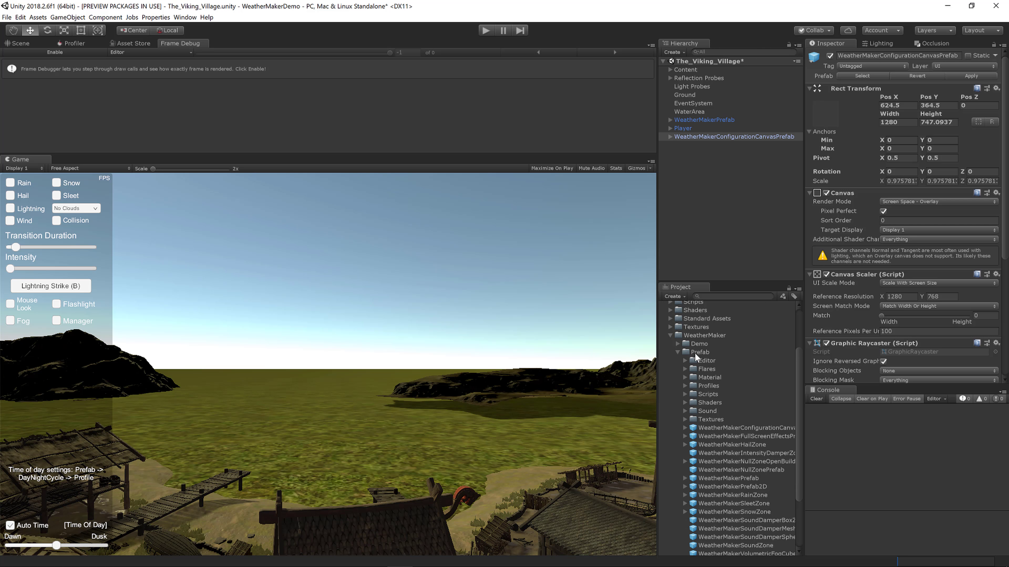
scroll(741, 494, "down", 4)
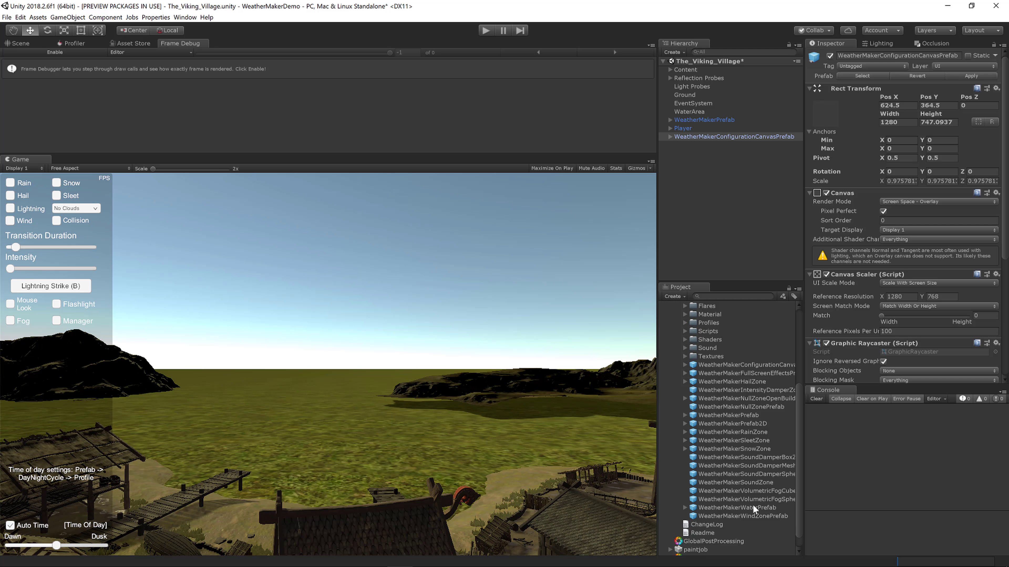
left_click_drag(741, 505, 702, 111)
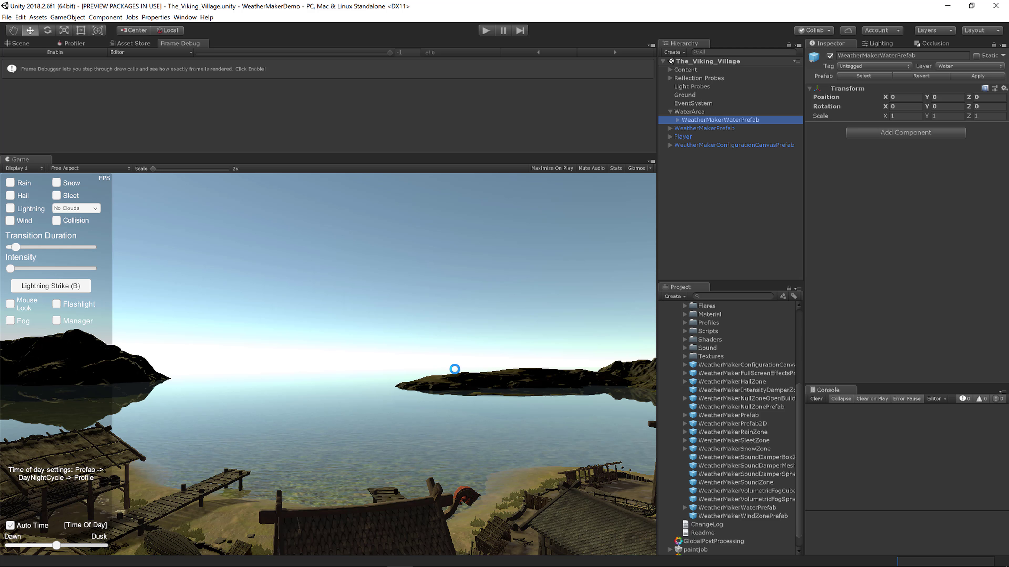
Enter Play mode and set Heavy (Dark) clouds with rain and wind turned on
left_click(485, 30)
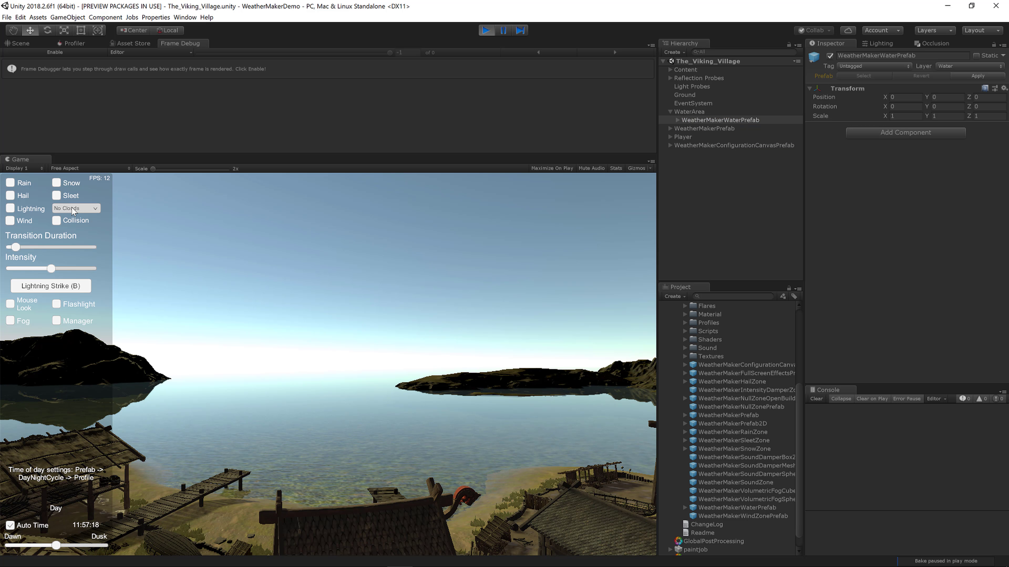
left_click(86, 209)
left_click(81, 251)
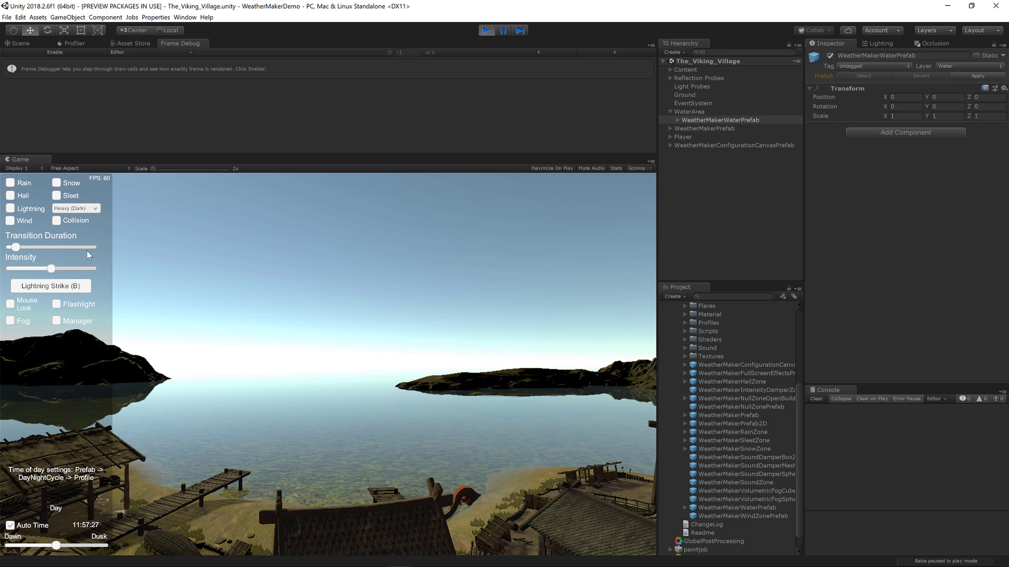
left_click(11, 183)
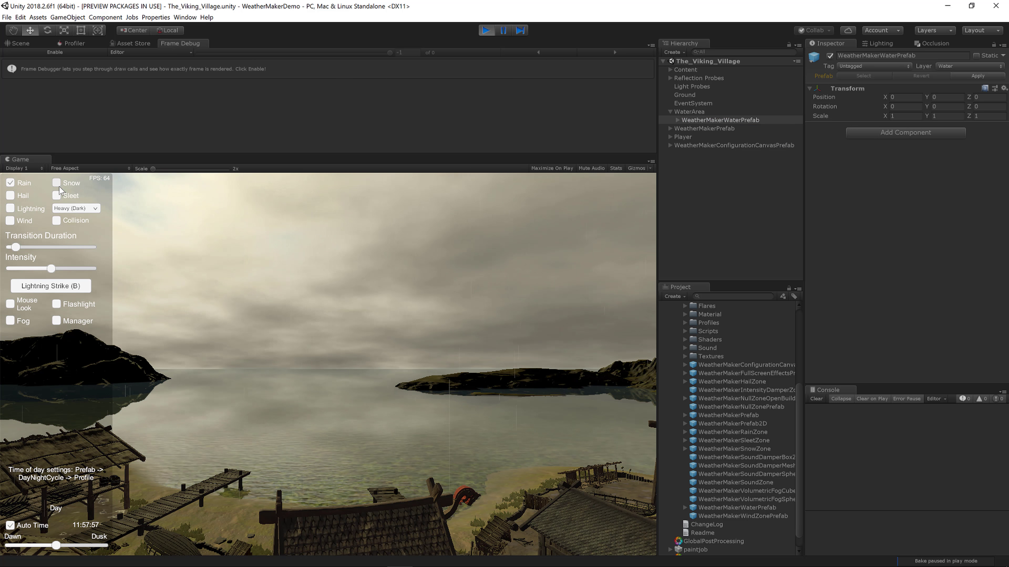
left_click(9, 221)
Cycle precipitation through Snow, Sleet and Hail back to Rain, toggling Lightning on and off
left_click(56, 183)
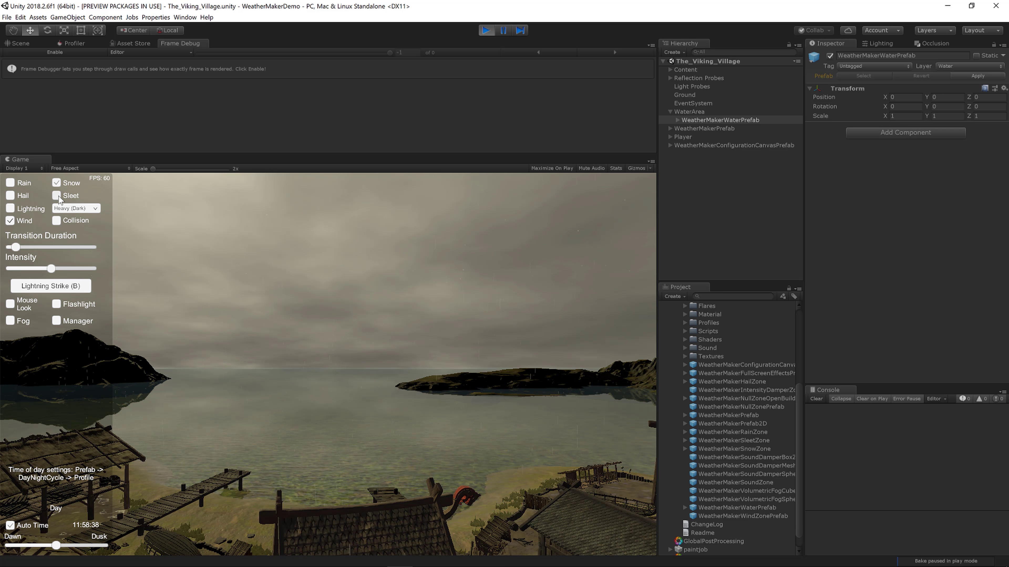
left_click(56, 196)
left_click(10, 196)
left_click(10, 183)
left_click(11, 210)
left_click(11, 209)
Switch to No Clouds, turn off rain and turn on fog
left_click(89, 209)
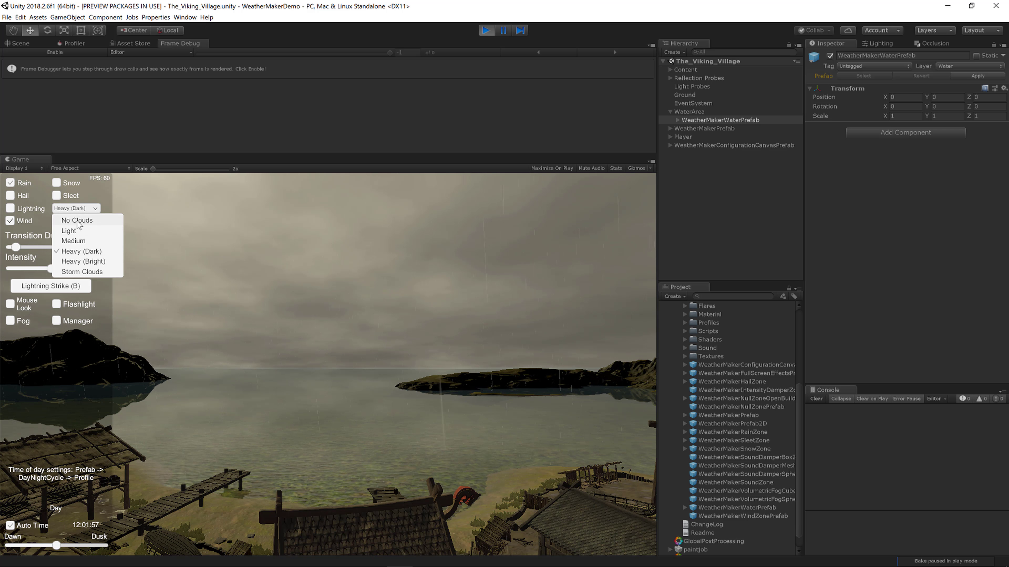
left_click(76, 220)
left_click(10, 182)
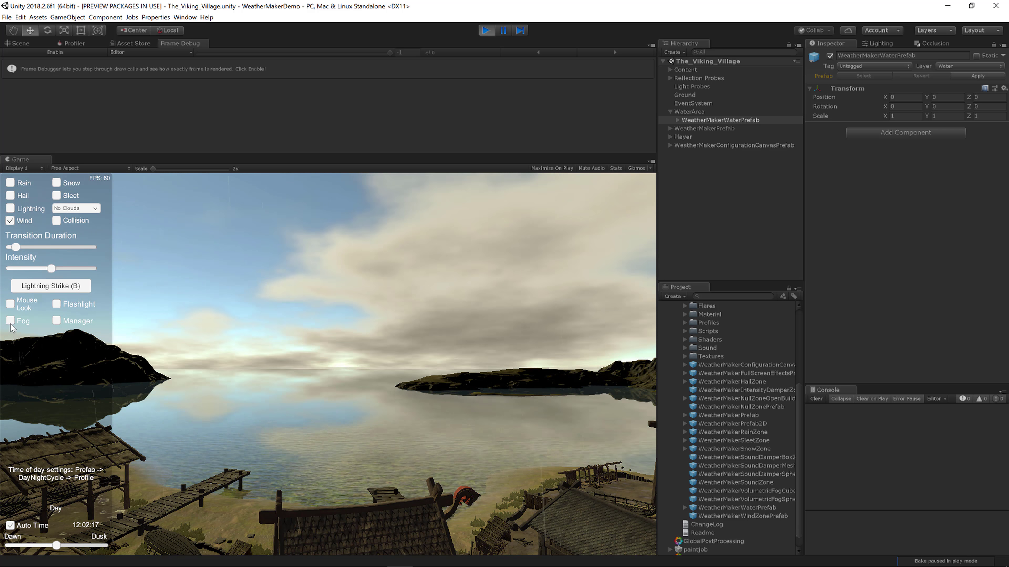
left_click(10, 321)
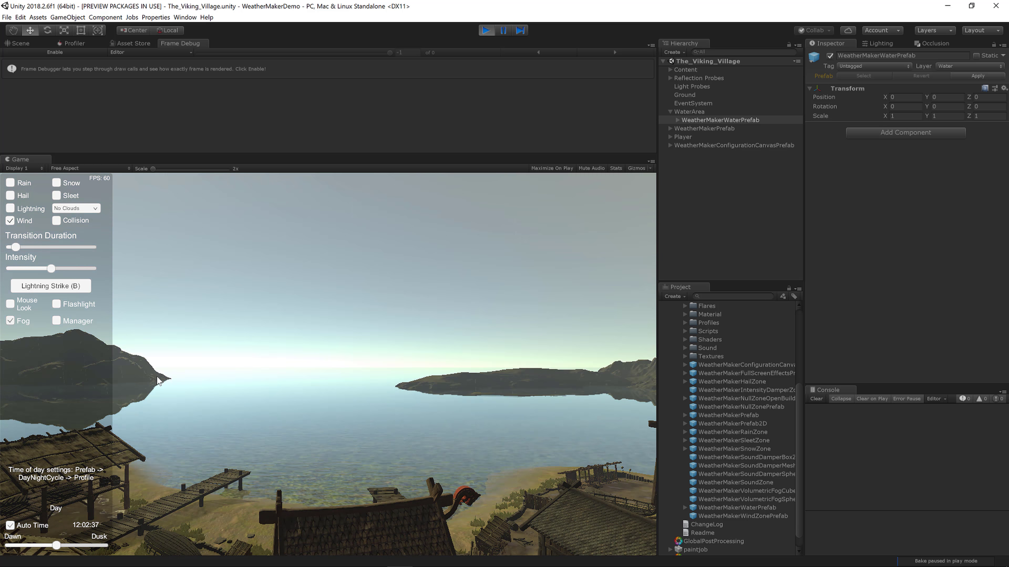
Enable Mouse Look, fly the camera over the foggy village rooftops, then disable it
left_click(10, 303)
key("w")
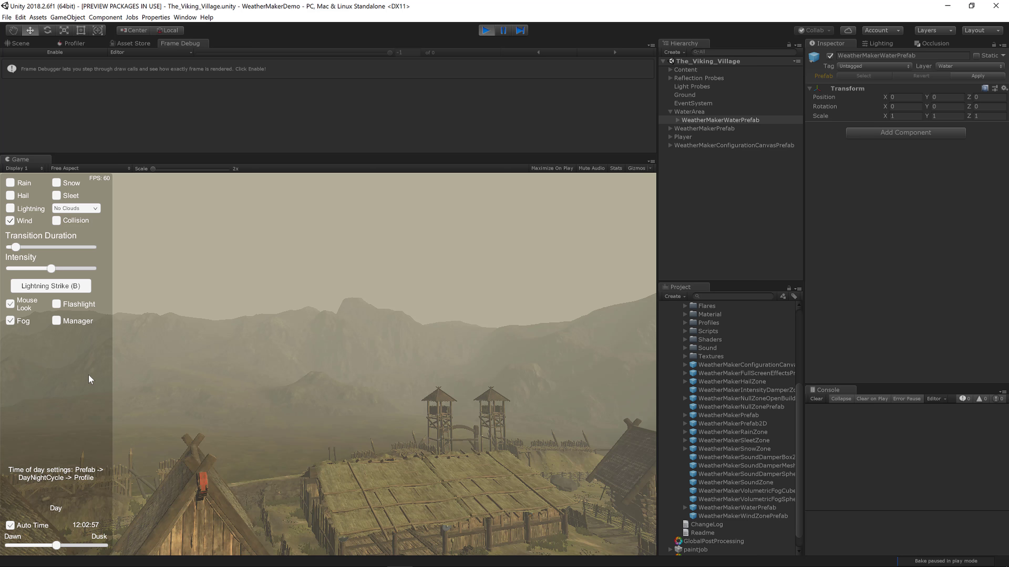
key("s")
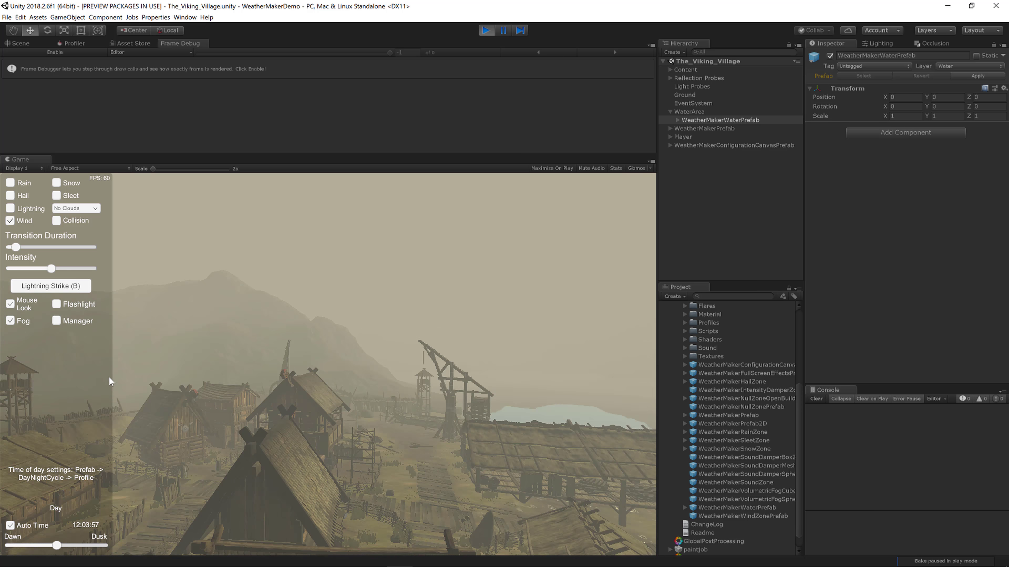
key("w")
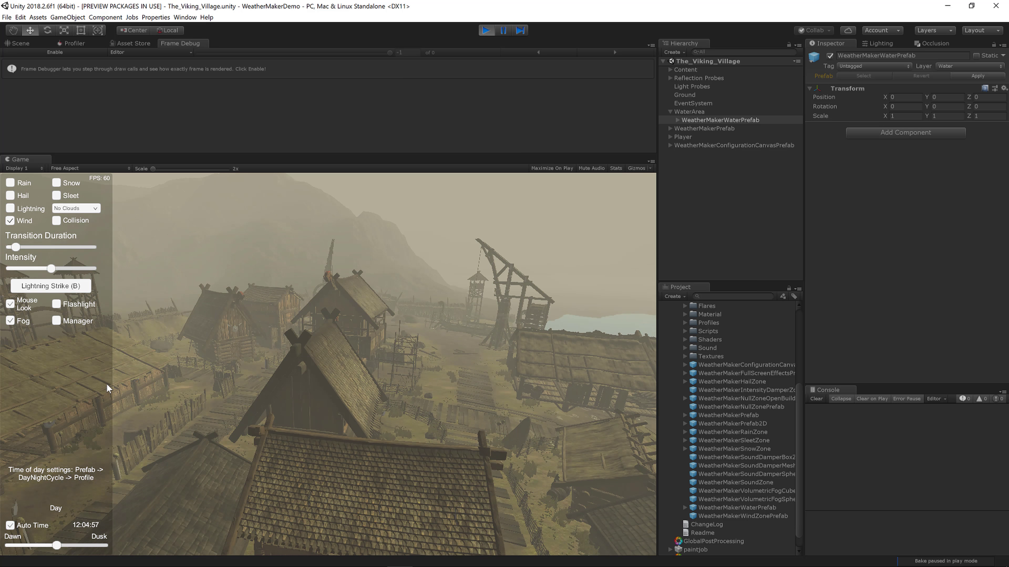
key("m")
Select the Snow effect under WeatherMakerPrefab > FullScreenEffects and open its WeatherMakerProfileSnow1 overlay profile
left_click(671, 128)
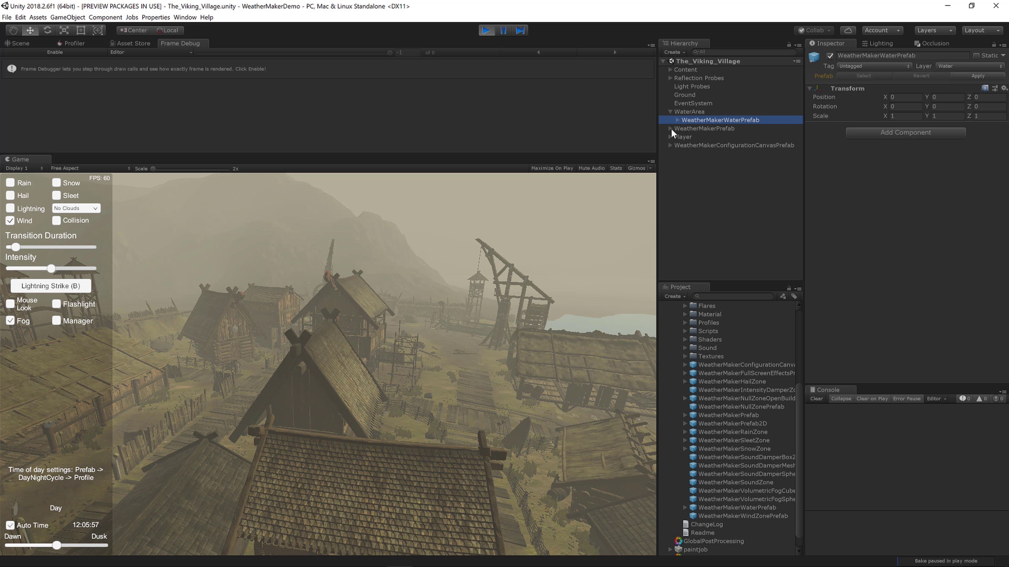
left_click(677, 179)
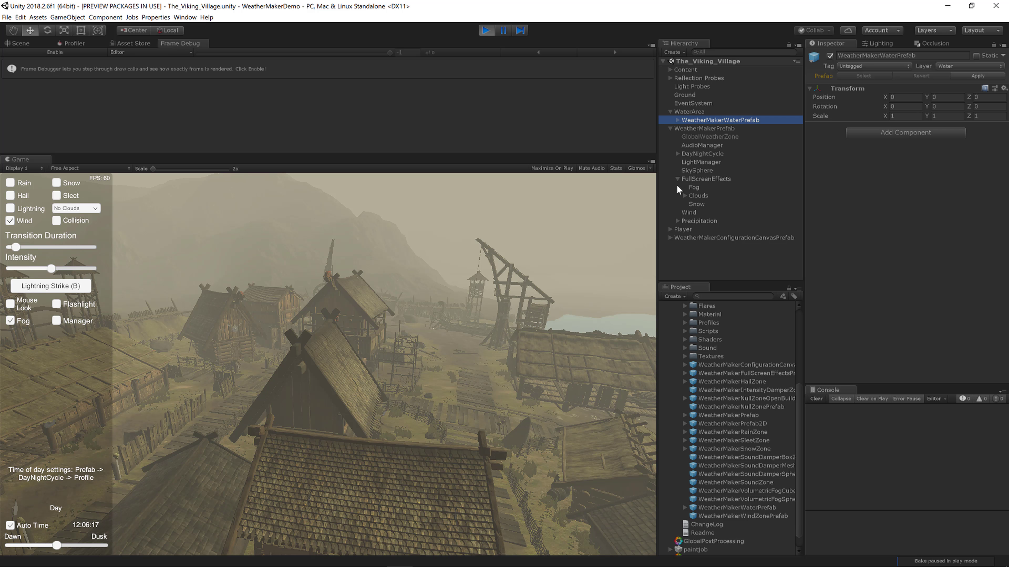
left_click(694, 186)
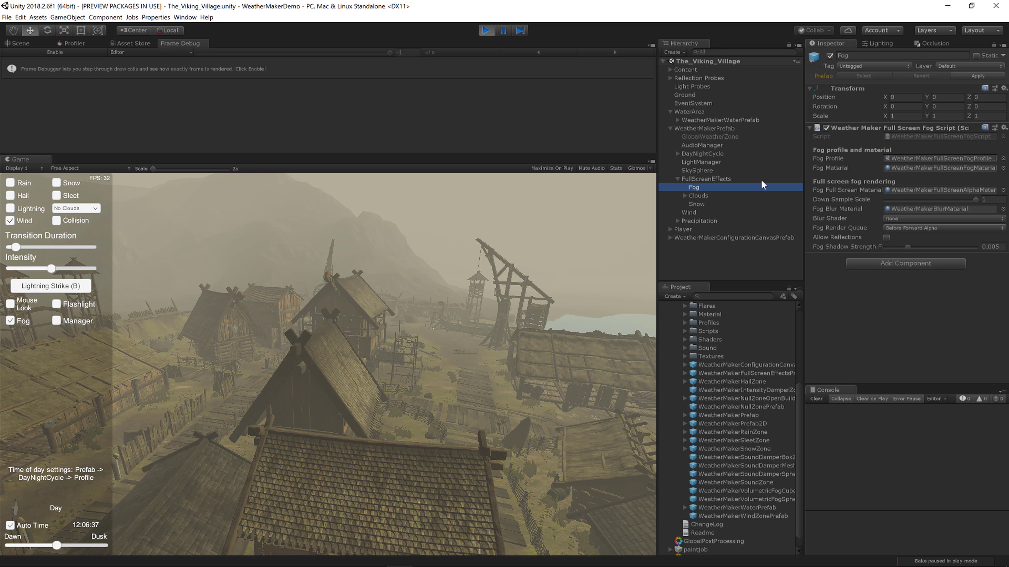
left_click(700, 203)
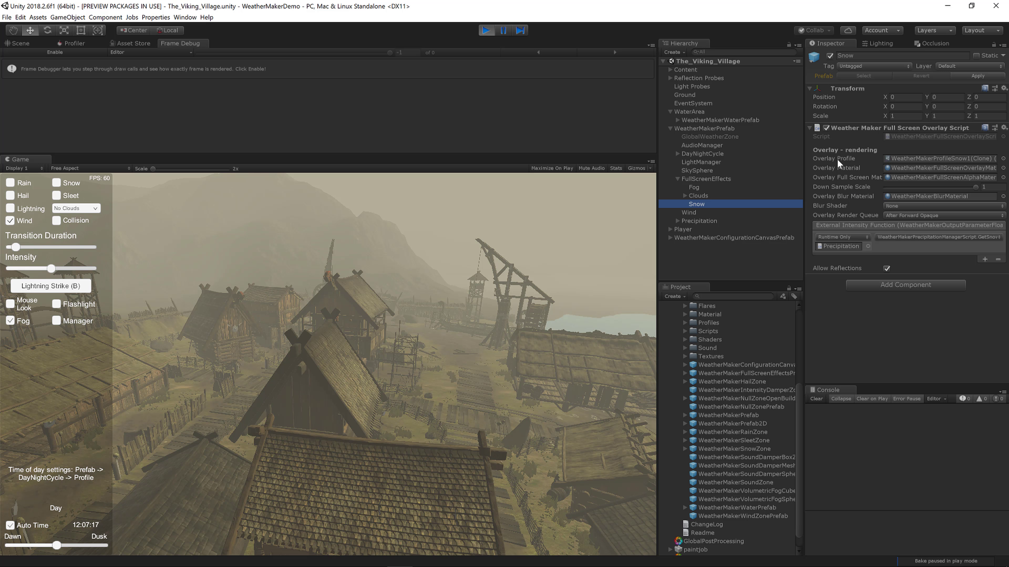
double_click(906, 159)
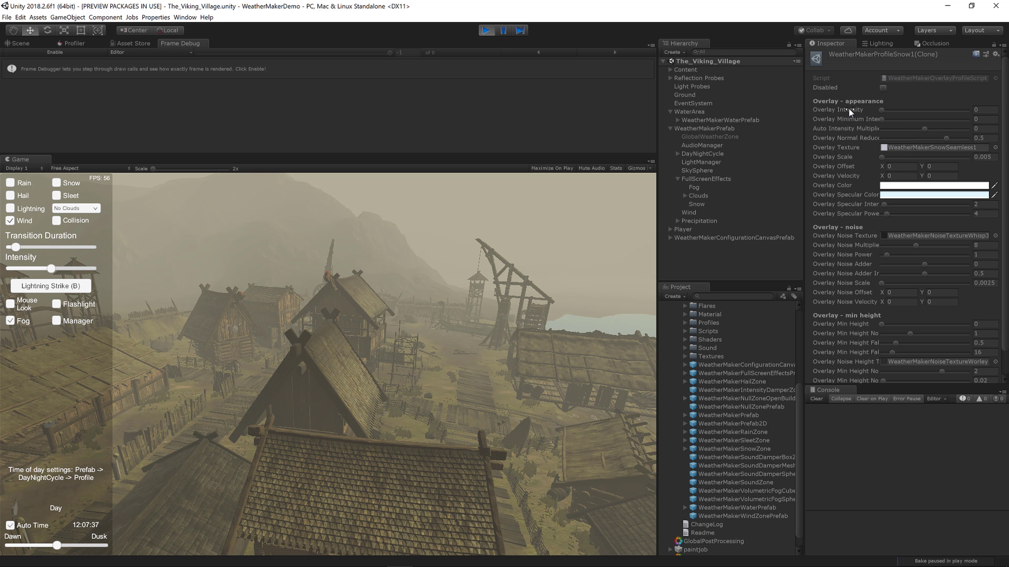
Raise the snow profile's Overlay Intensity to 1 and turn on falling snow
left_click_drag(881, 111, 981, 111)
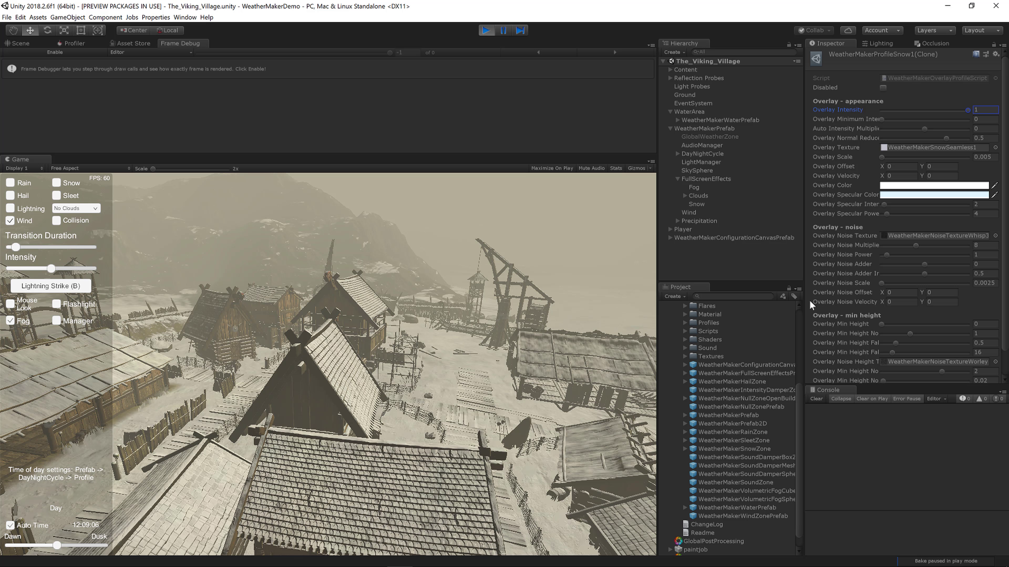
left_click(56, 183)
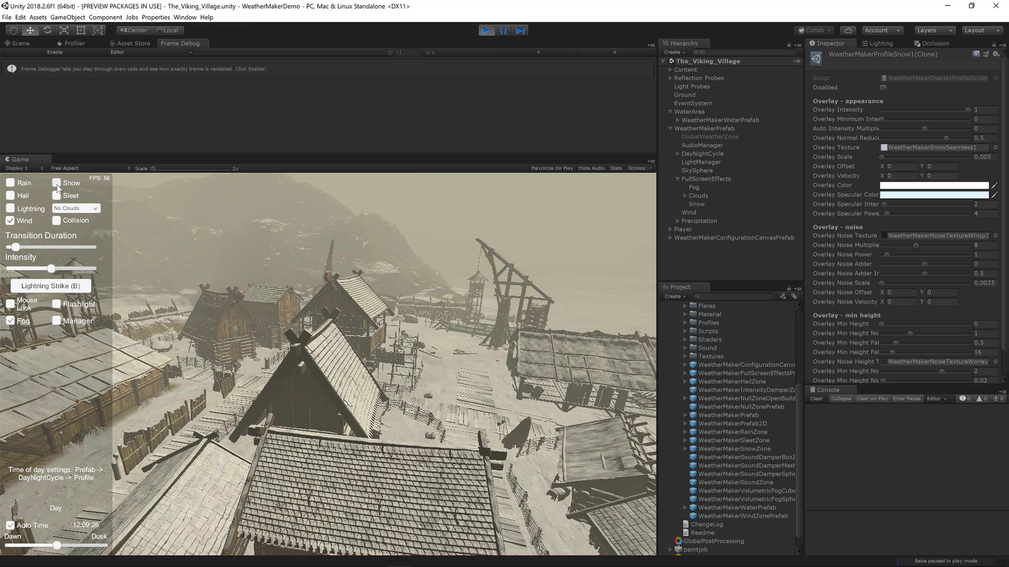